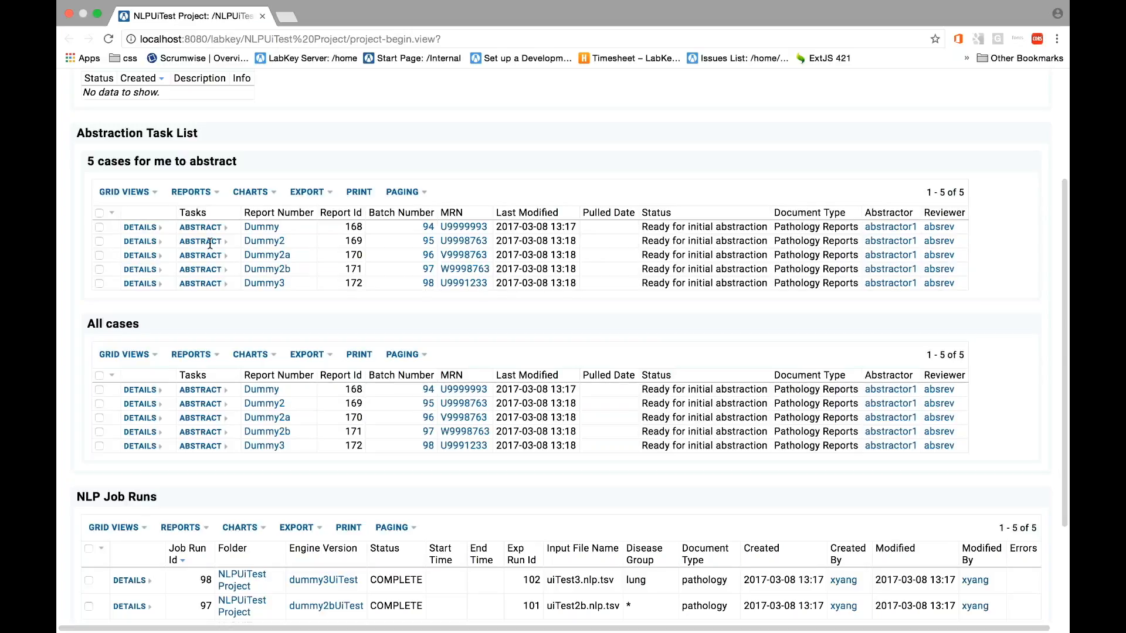
Sort the cases-to-abstract grid by MRN in descending order and save it as the default grid view for the page
{"action": "left_click", "coordinate": [124, 192]}
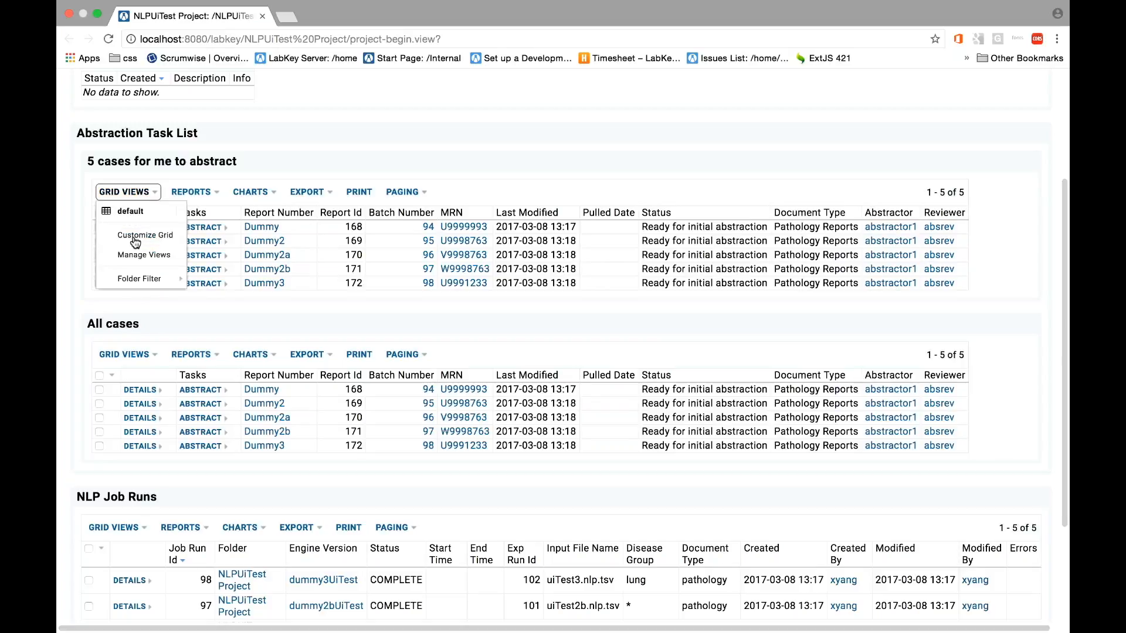
{"action": "left_click", "coordinate": [135, 237]}
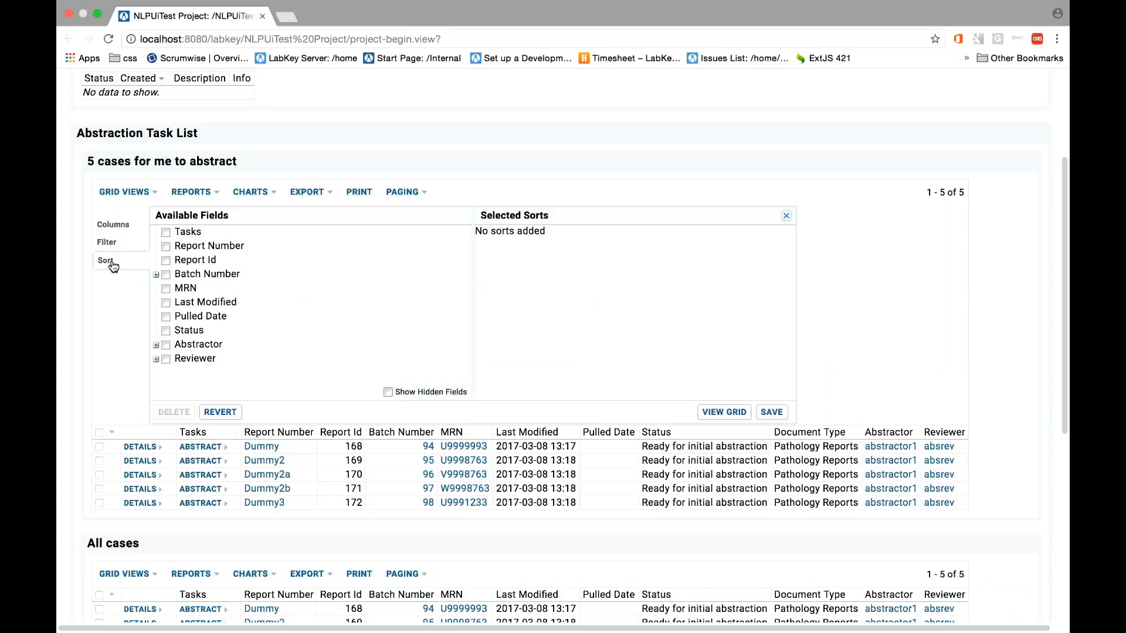
{"action": "left_click", "coordinate": [166, 288]}
{"action": "left_click", "coordinate": [595, 248]}
{"action": "left_click", "coordinate": [534, 283]}
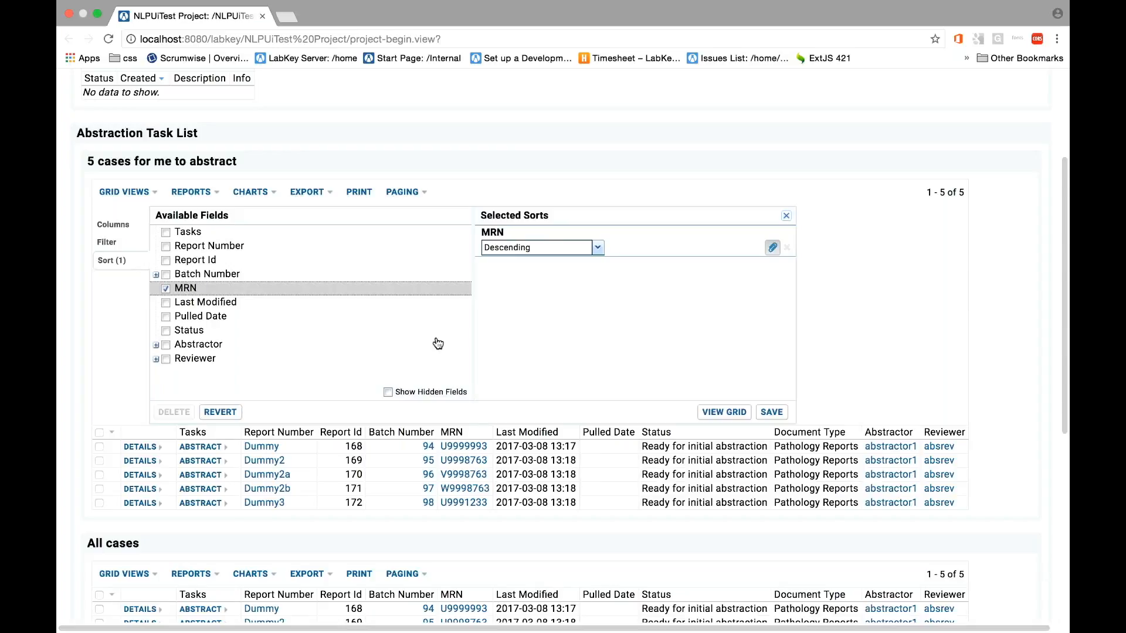
{"action": "left_click", "coordinate": [771, 414]}
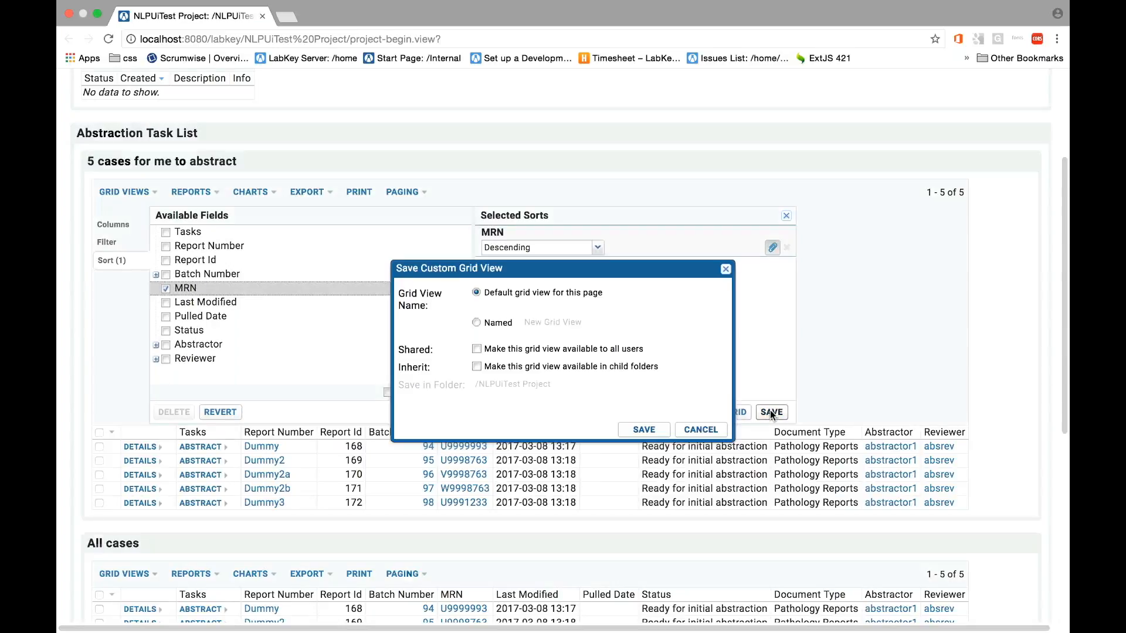
{"action": "left_click", "coordinate": [637, 432]}
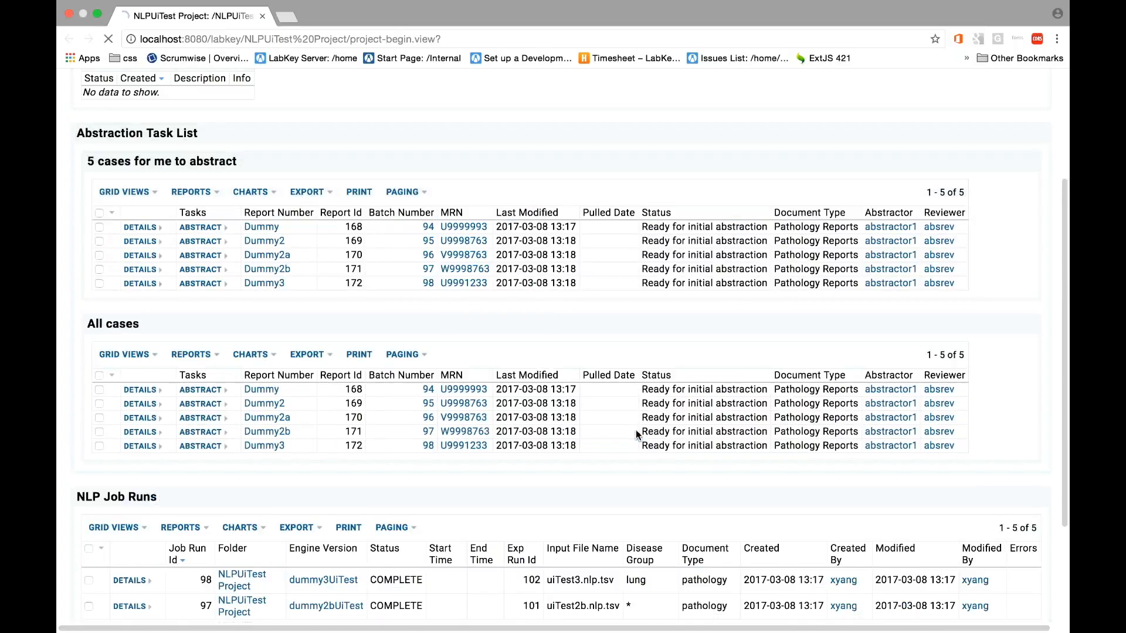
Open report Dummy2a for abstraction and view the NLPUiTest Project page in a second browser tab to compare the case order
{"action": "scroll", "coordinate": [381, 447], "scroll_direction": "down", "scroll_amount": 1}
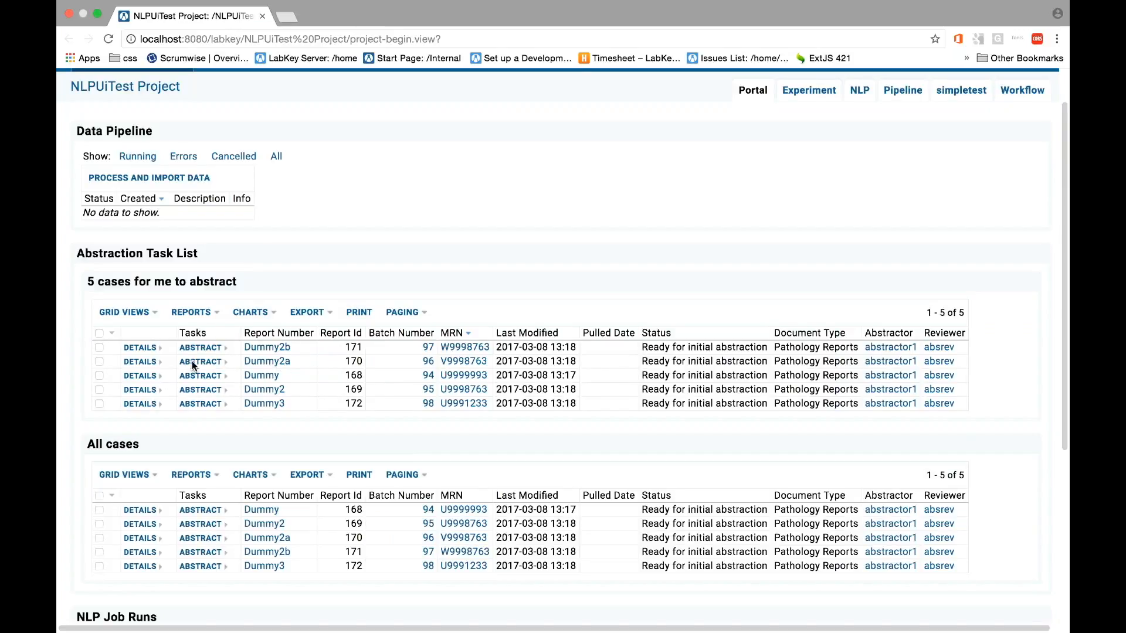
{"action": "left_click", "coordinate": [218, 365]}
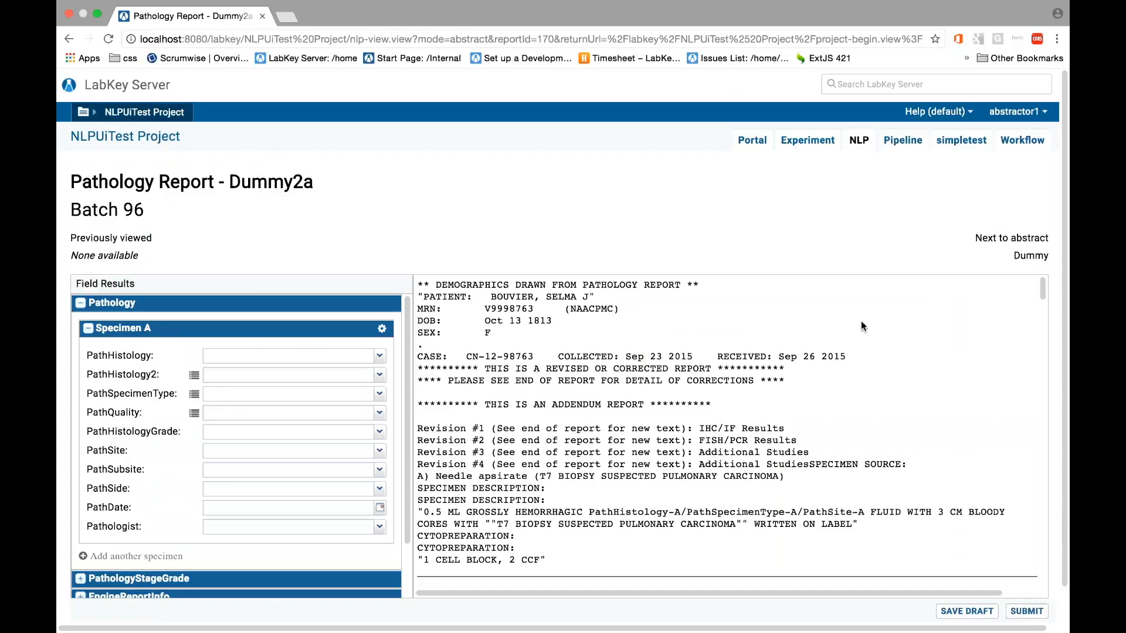
{"action": "left_click", "coordinate": [125, 140], "text": "super"}
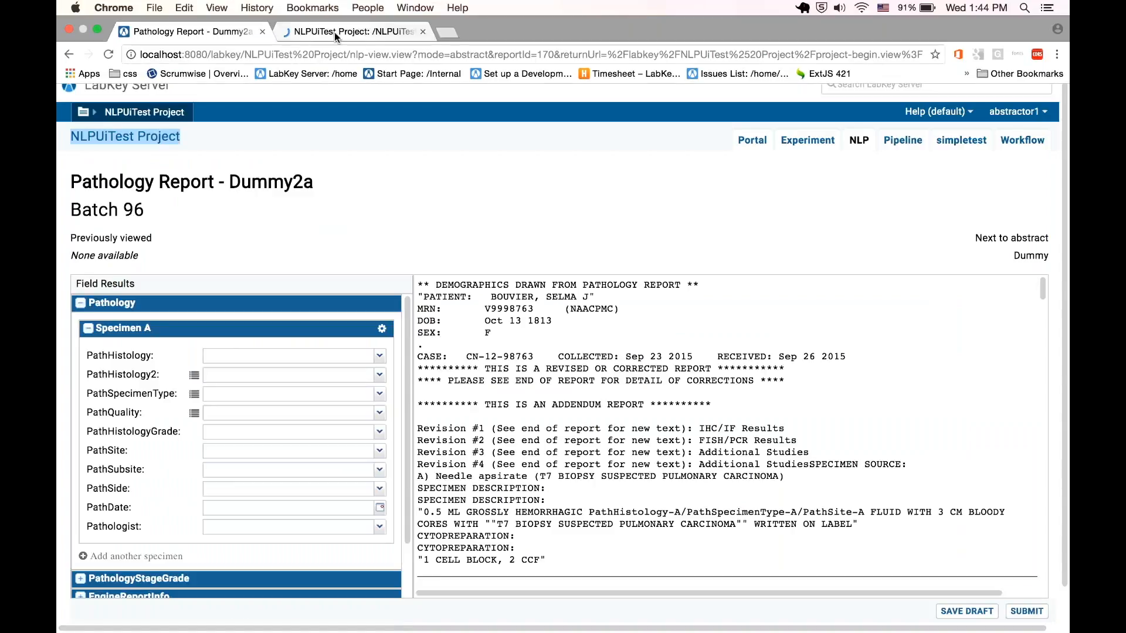
{"action": "left_click", "coordinate": [334, 33]}
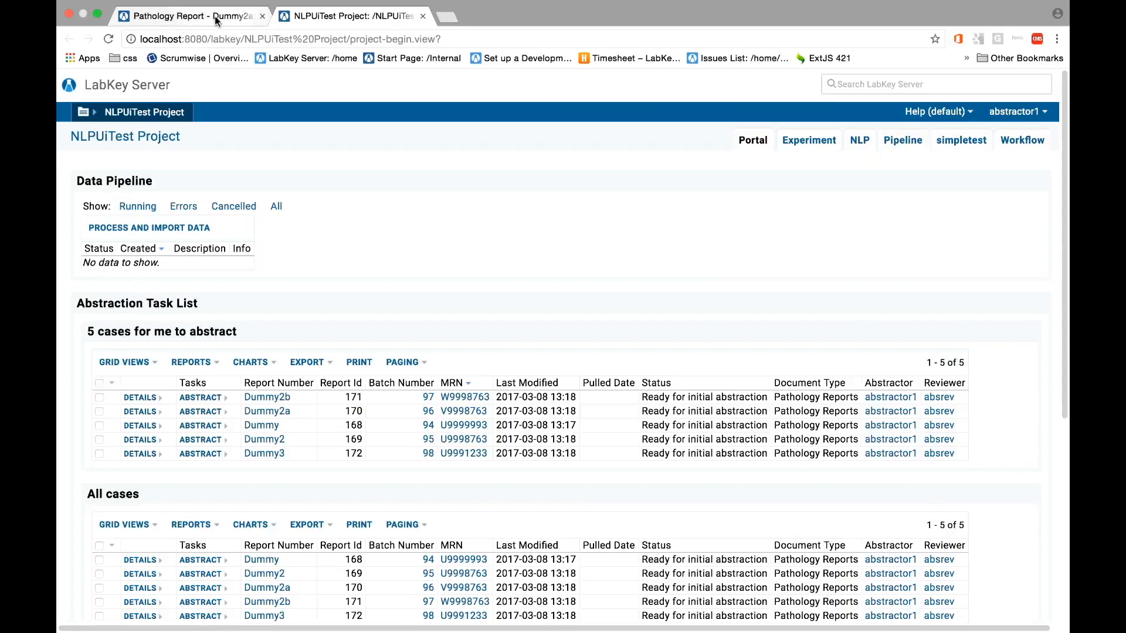
{"action": "left_click", "coordinate": [188, 16]}
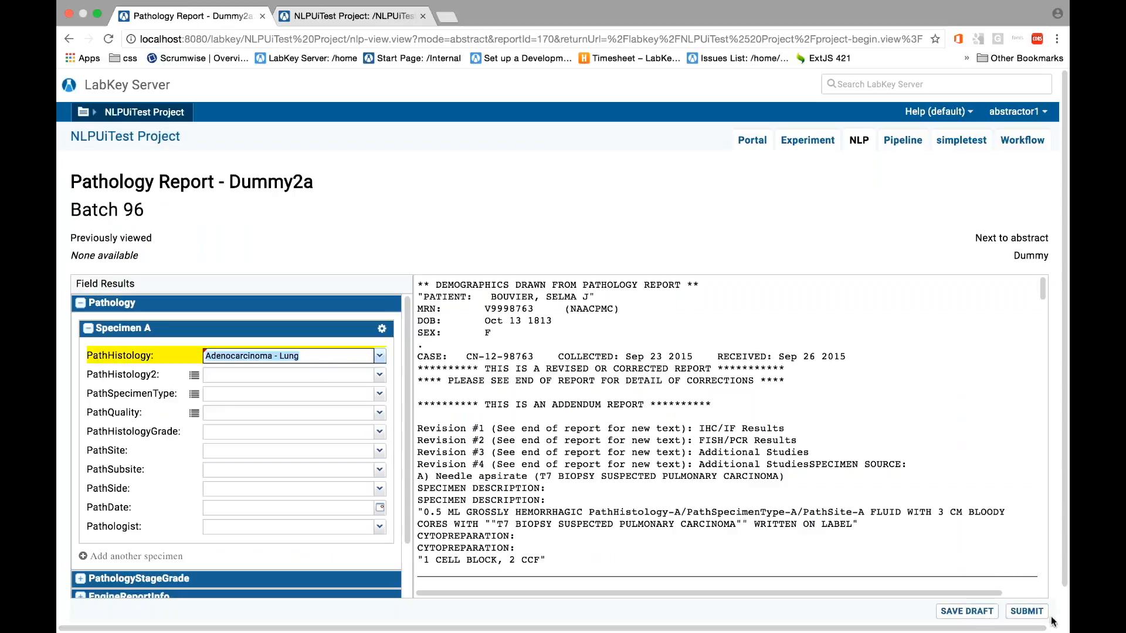
Submit report Dummy2a with PathHistology set to Adenocarcinoma - Lung, and submit report Dummy with its fields blank
{"action": "left_click", "coordinate": [1028, 612]}
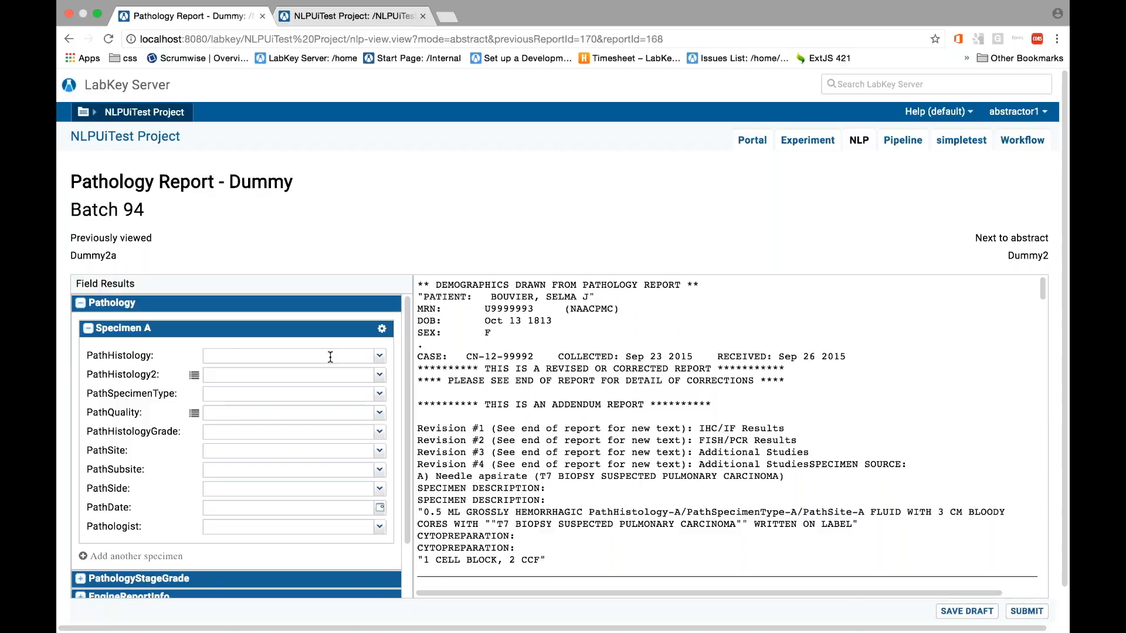
{"action": "left_click", "coordinate": [1027, 611]}
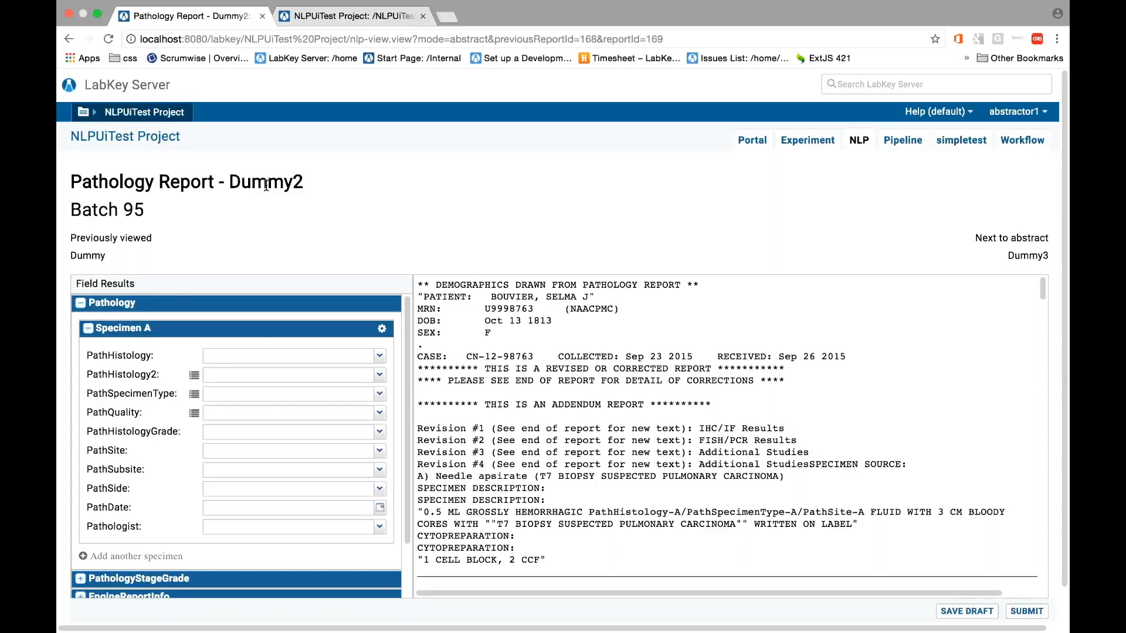
Submit reports Dummy2 and Dummy3, checking the sorted case list in the other browser tab before each submission
{"action": "key", "text": "ctrl+Tab"}
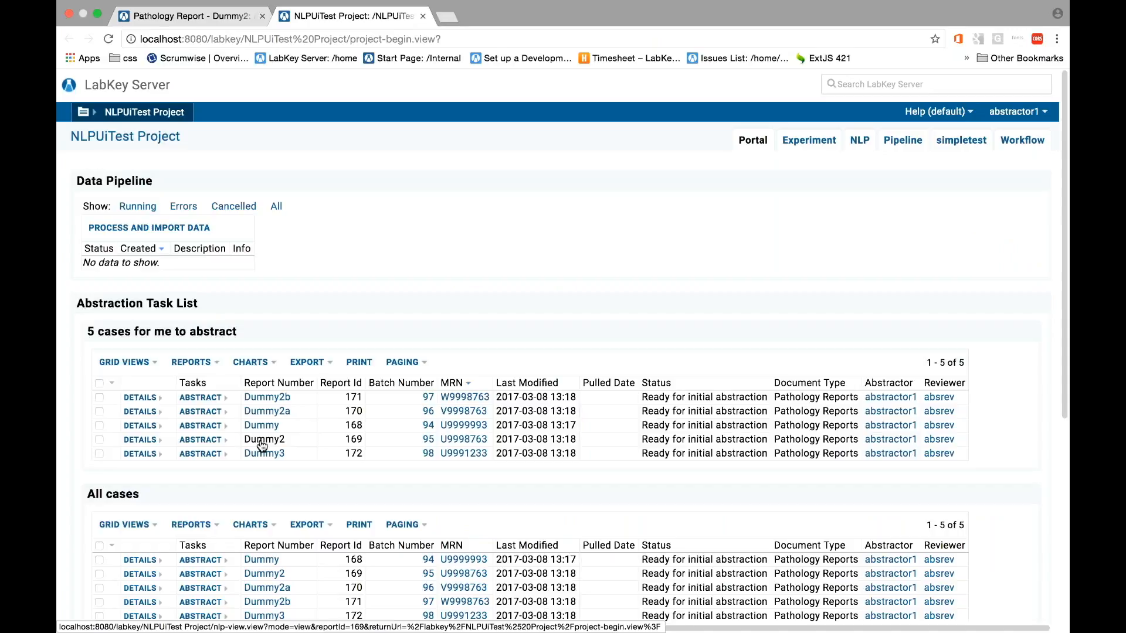
{"action": "left_click", "coordinate": [228, 22]}
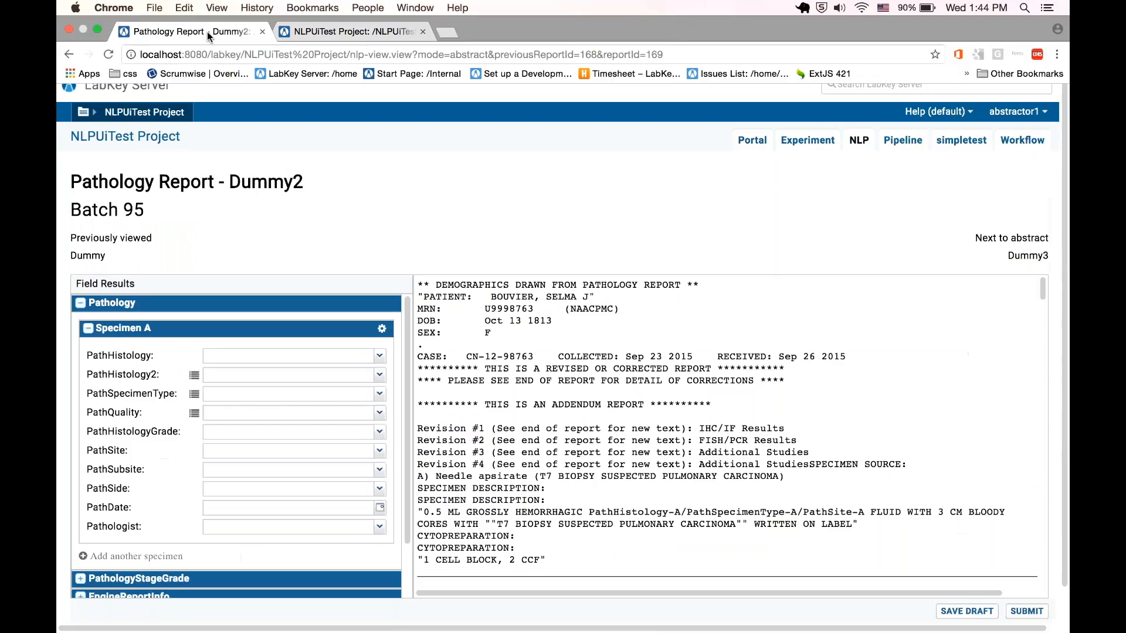
{"action": "left_click", "coordinate": [1035, 612]}
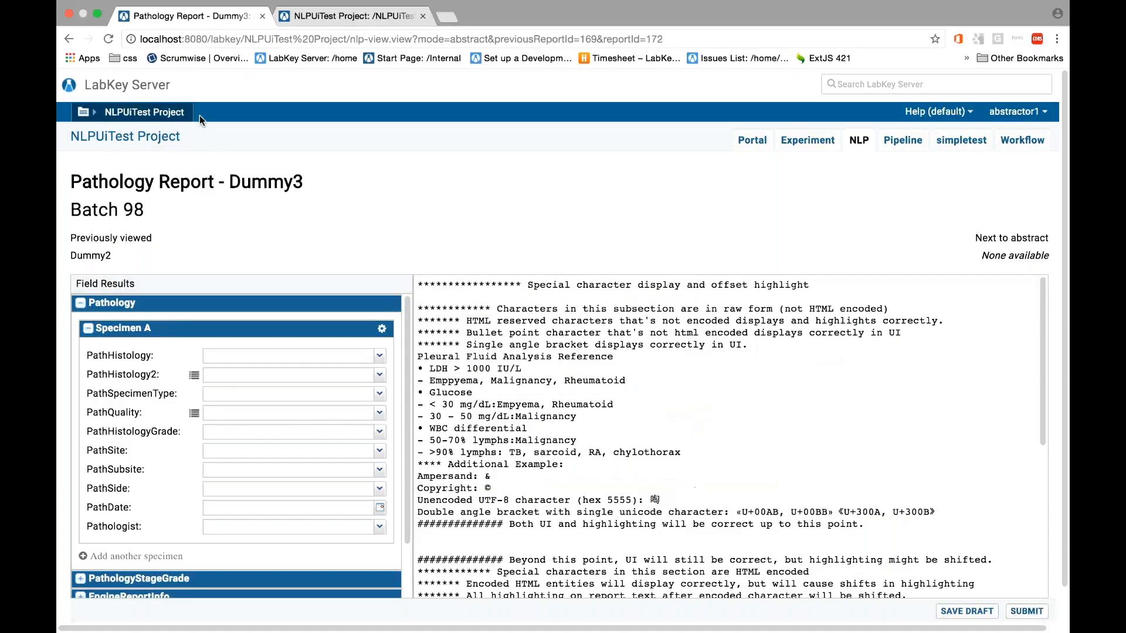
{"action": "left_click", "coordinate": [317, 17]}
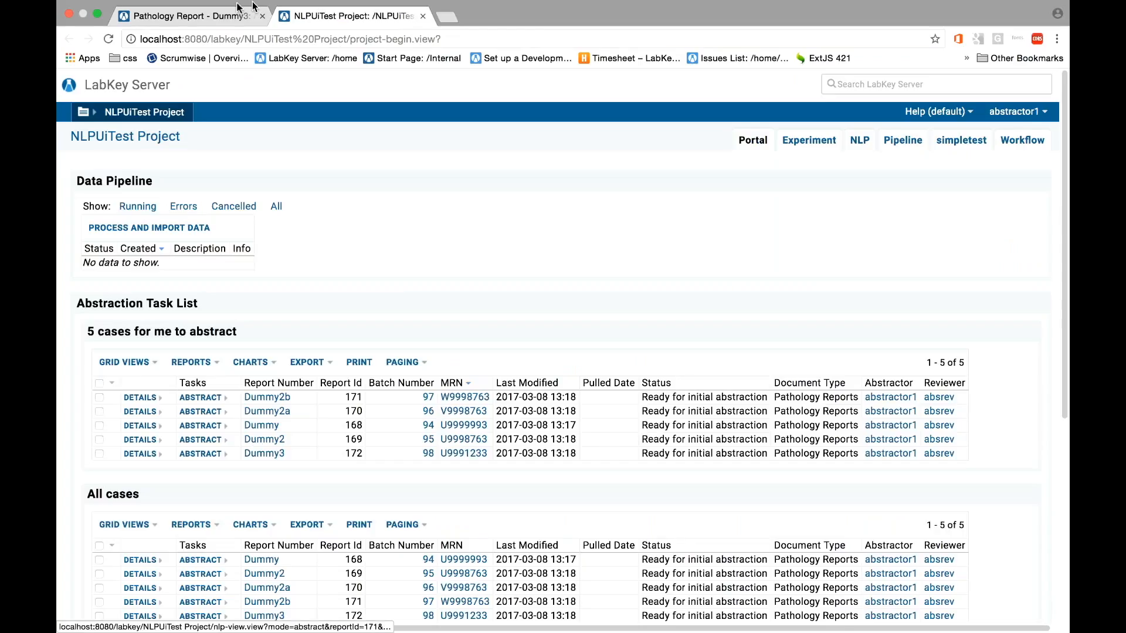
{"action": "left_click", "coordinate": [253, 8]}
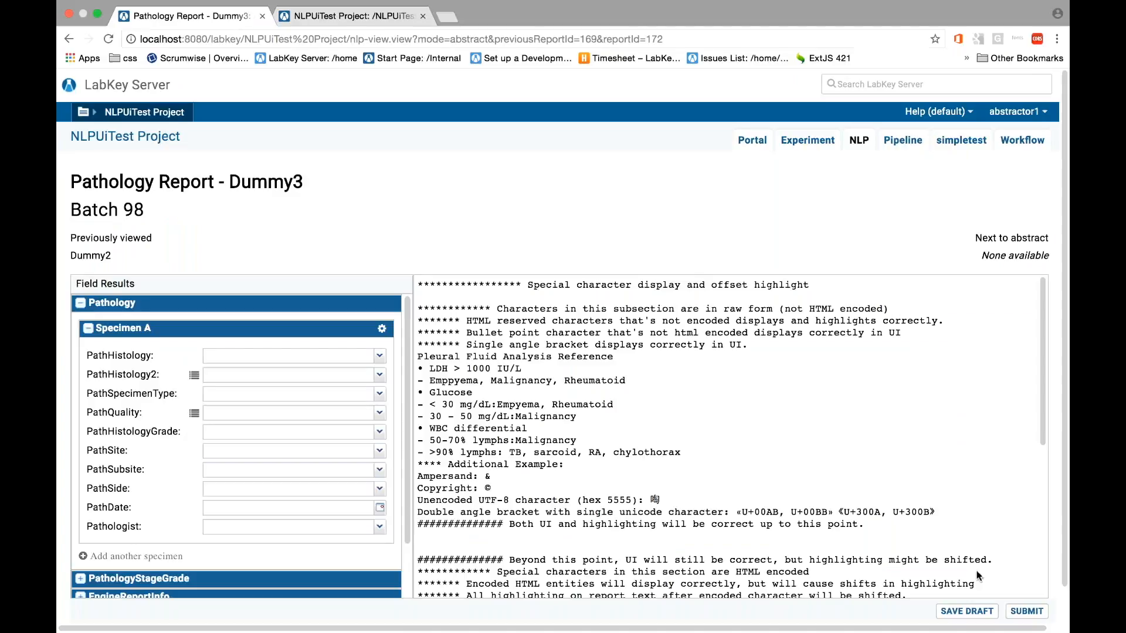
{"action": "left_click", "coordinate": [1025, 611]}
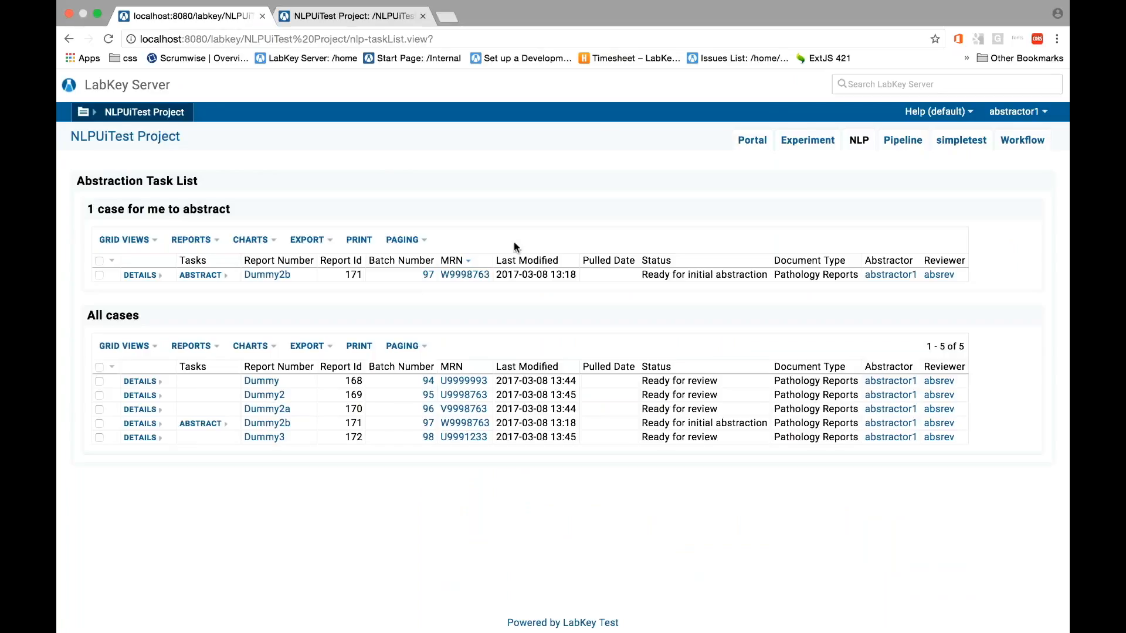
Stop impersonating the abstractor1 account and impersonate the absrev reviewer account
{"action": "left_click", "coordinate": [1017, 116]}
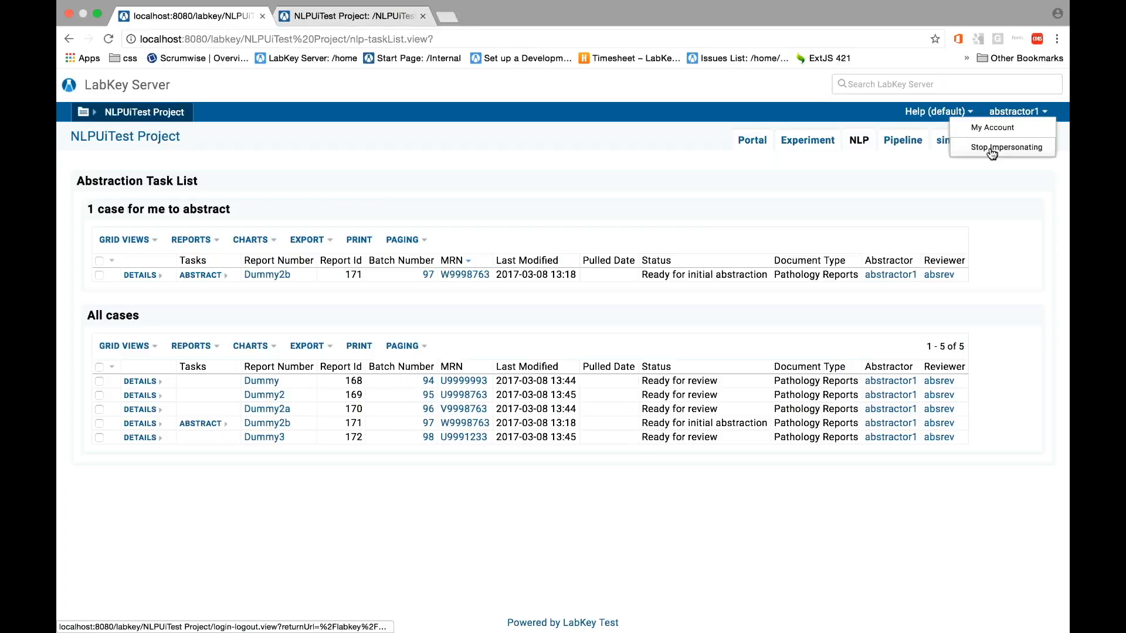
{"action": "left_click", "coordinate": [991, 148]}
{"action": "left_click", "coordinate": [1029, 112]}
{"action": "mouse_move", "coordinate": [1023, 153]}
{"action": "left_click", "coordinate": [920, 150]}
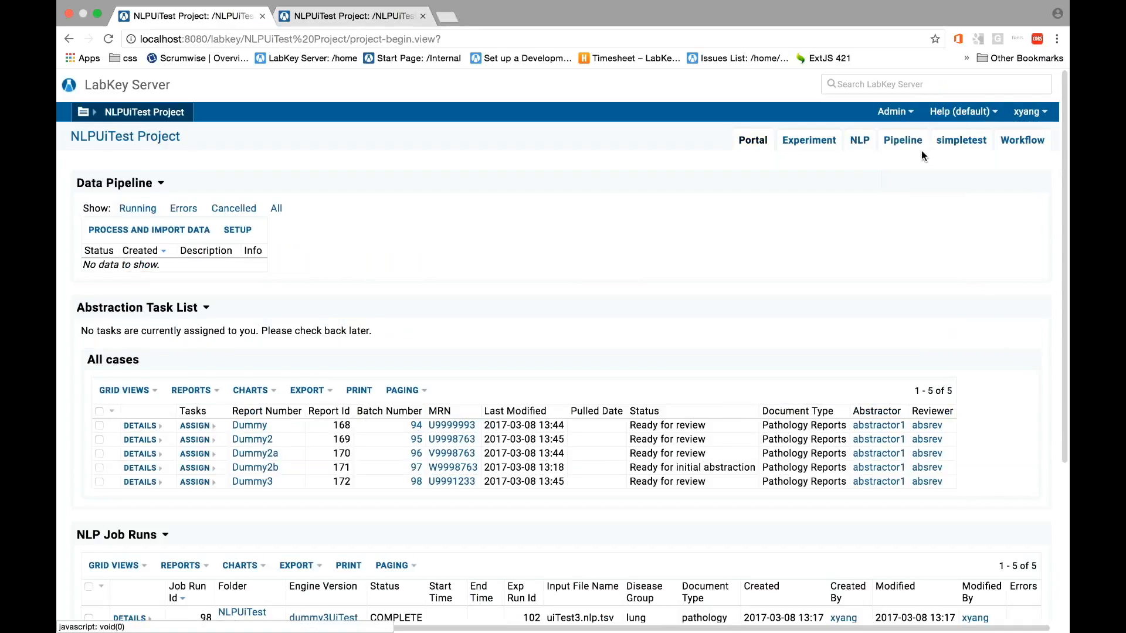
{"action": "left_click", "coordinate": [722, 376]}
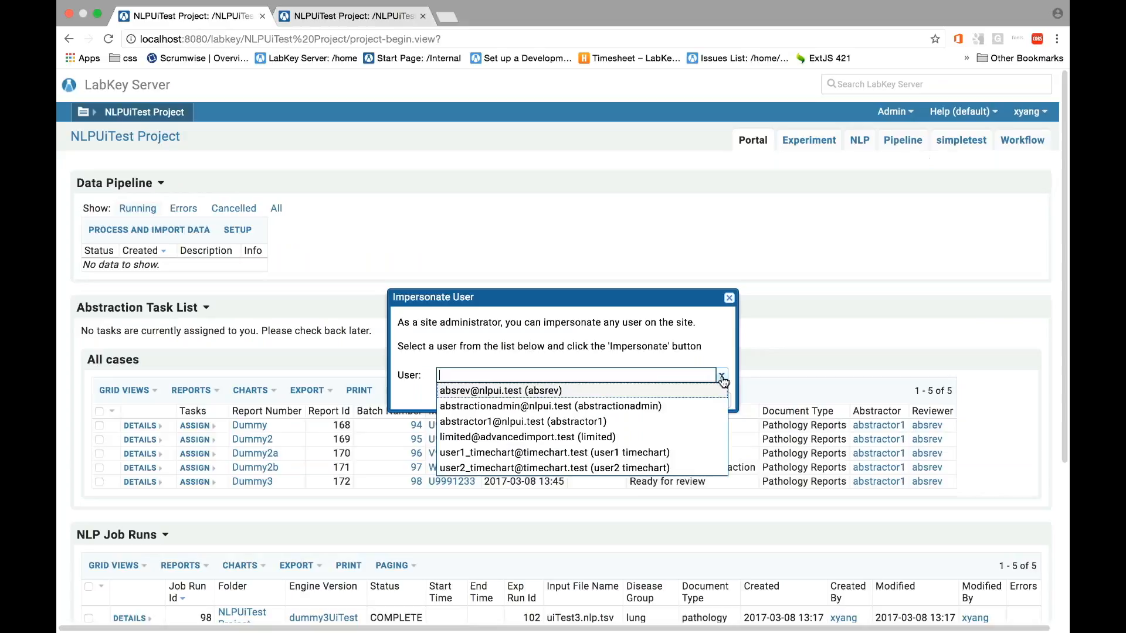
{"action": "left_click", "coordinate": [645, 390]}
{"action": "left_click", "coordinate": [643, 404]}
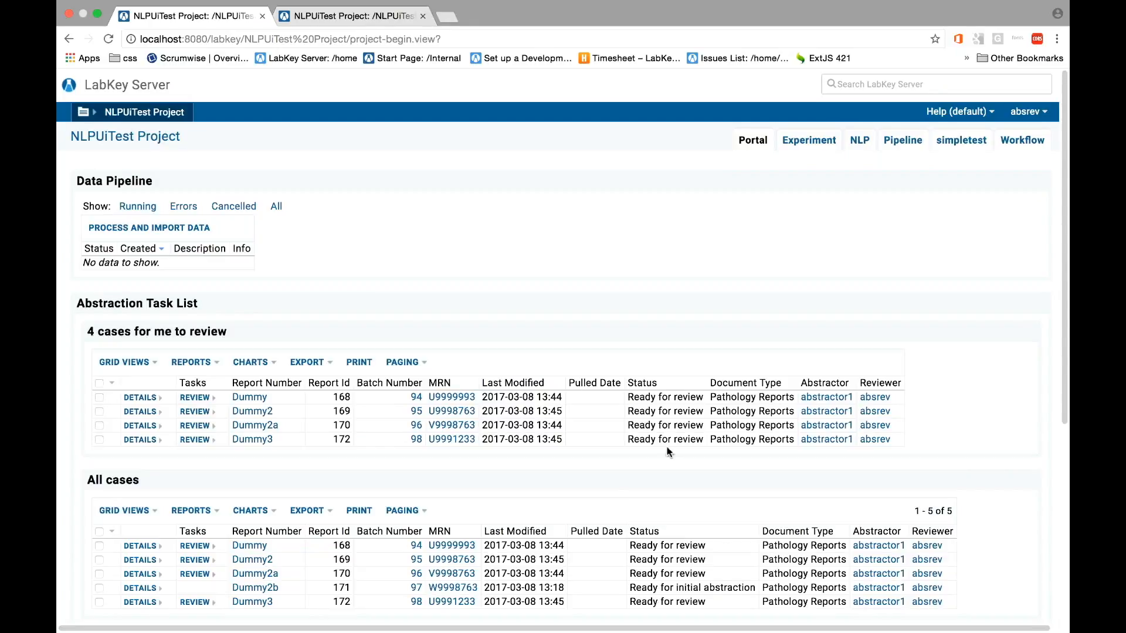
{"action": "scroll", "coordinate": [628, 478], "scroll_direction": "down", "scroll_amount": 1}
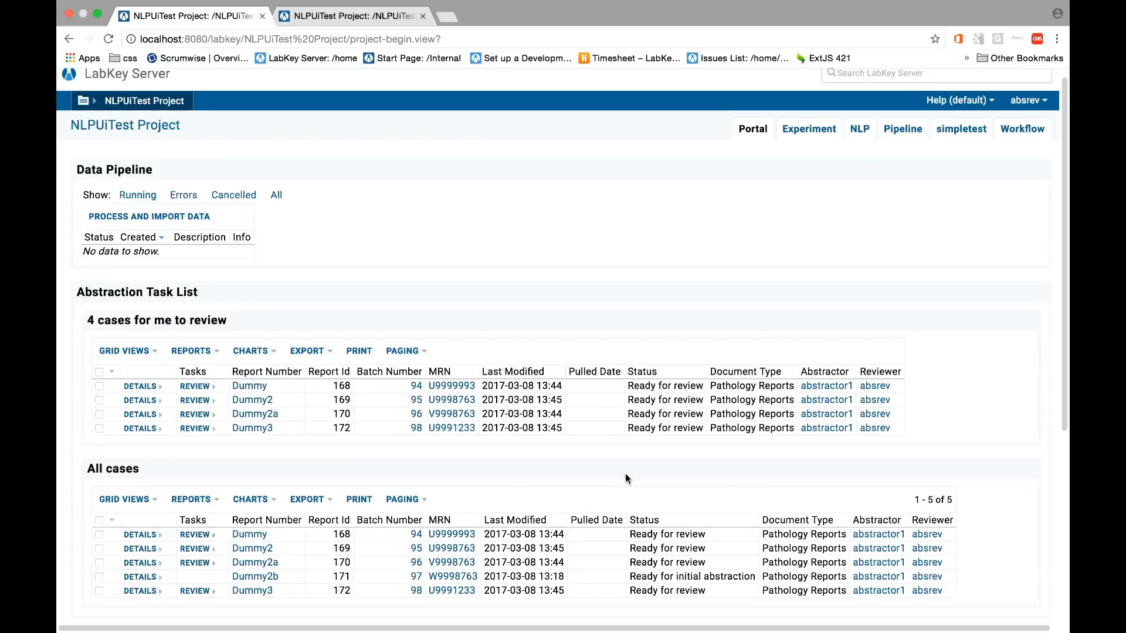
{"action": "scroll", "coordinate": [625, 479], "scroll_direction": "down", "scroll_amount": 3}
{"action": "left_click", "coordinate": [126, 317]}
{"action": "left_click", "coordinate": [136, 379]}
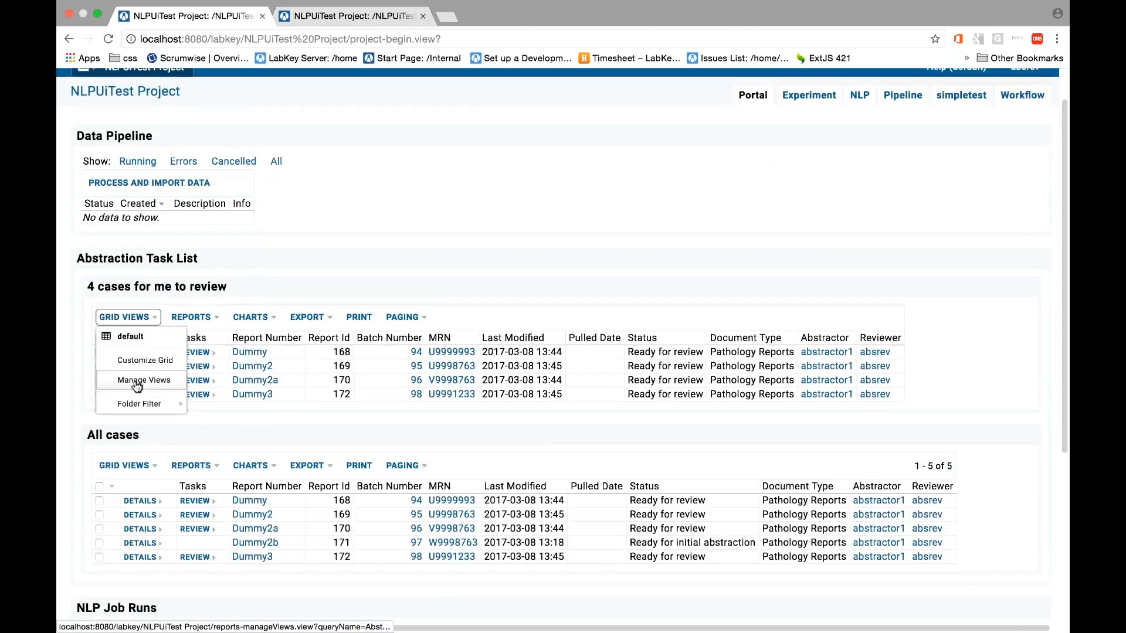
{"action": "left_click", "coordinate": [68, 39]}
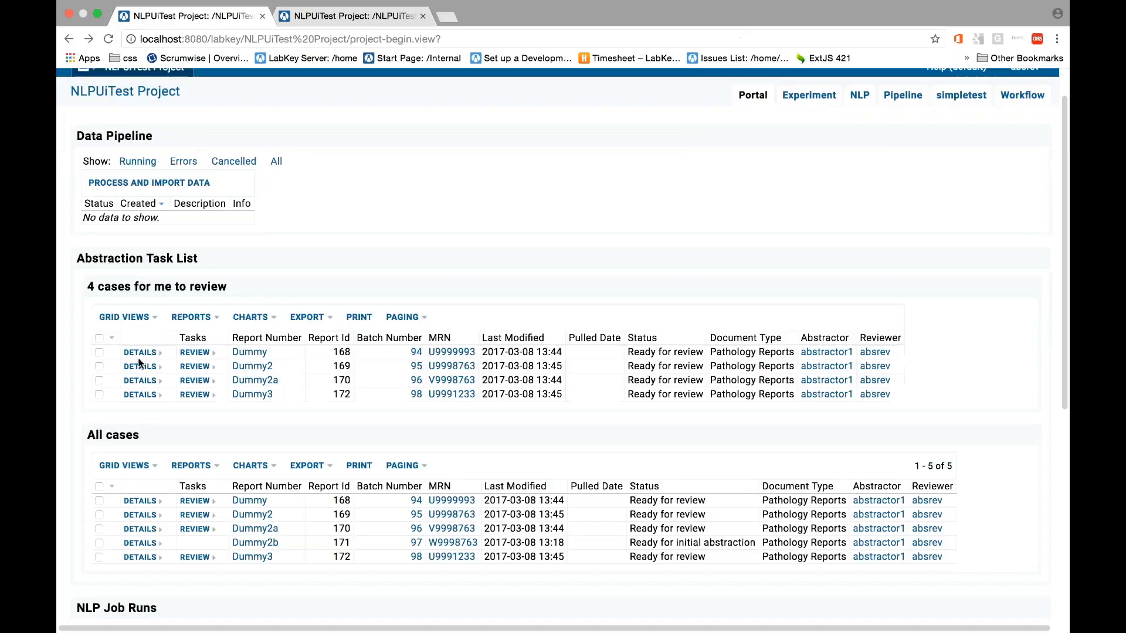
Sort the cases-to-review grid by Report Number in descending order and save it as the default grid view for the page
{"action": "left_click", "coordinate": [140, 318]}
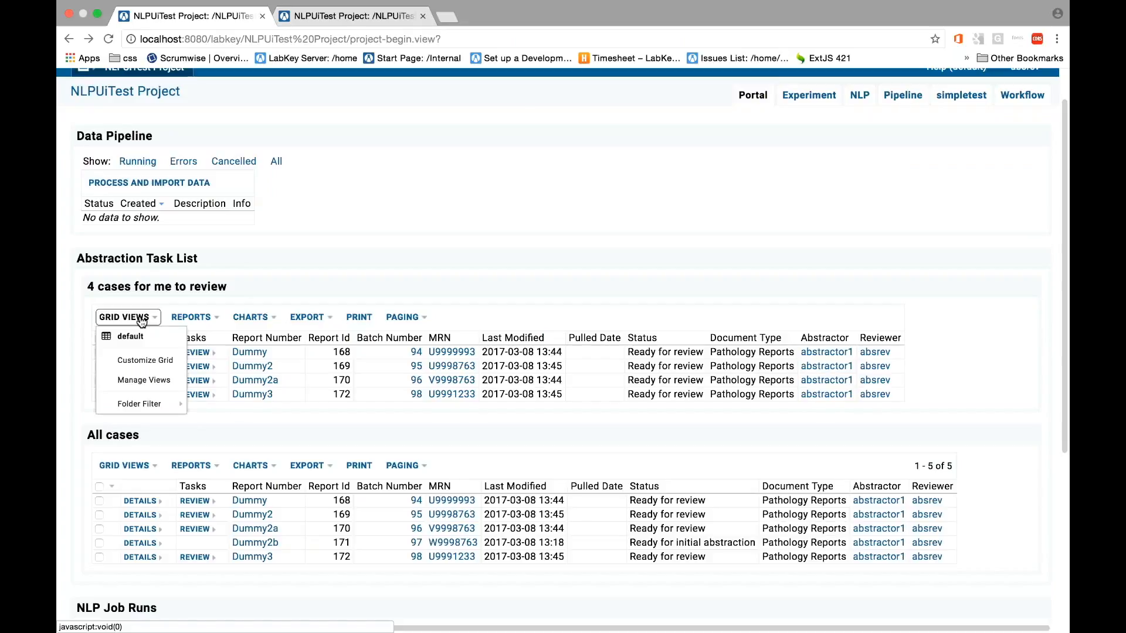
{"action": "left_click", "coordinate": [122, 359]}
{"action": "left_click", "coordinate": [106, 387]}
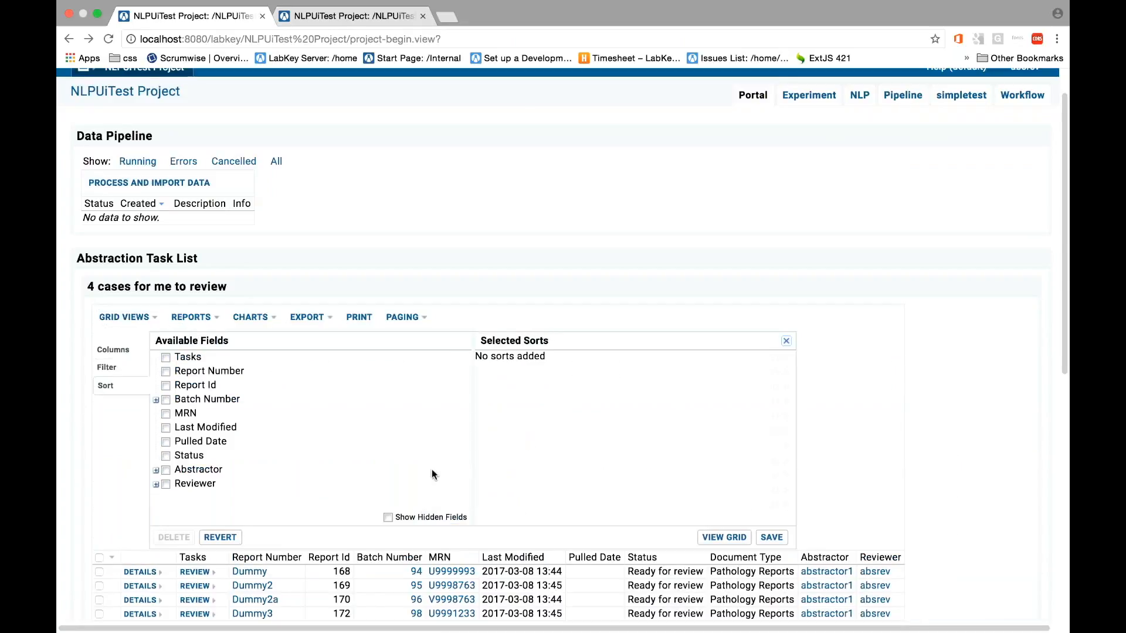
{"action": "scroll", "coordinate": [432, 469], "scroll_direction": "down", "scroll_amount": 2}
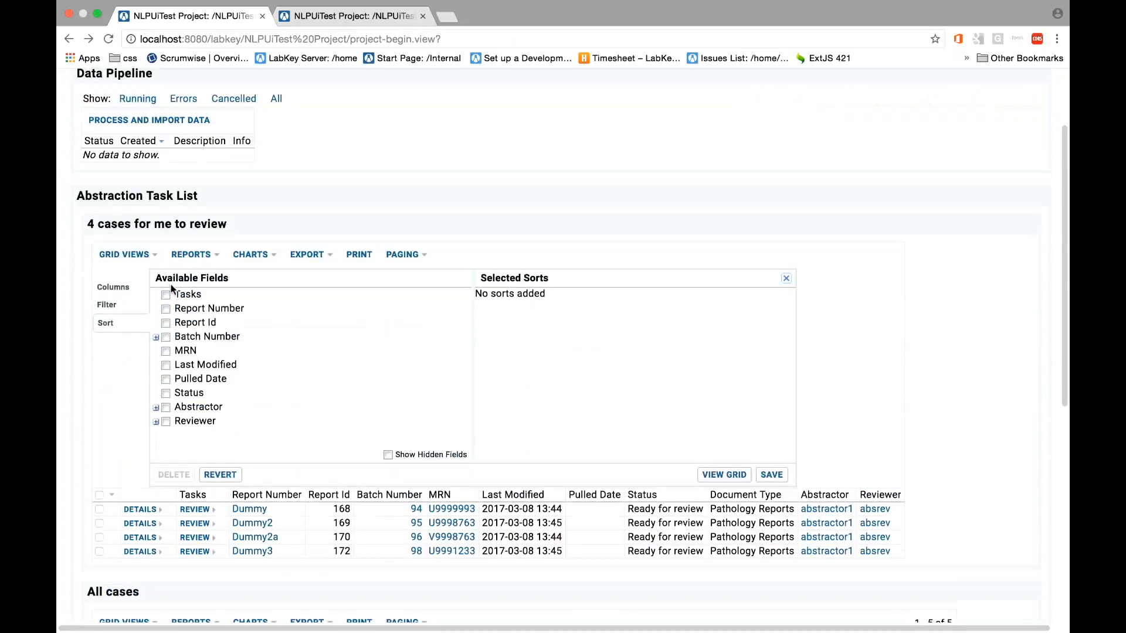
{"action": "left_click", "coordinate": [199, 308]}
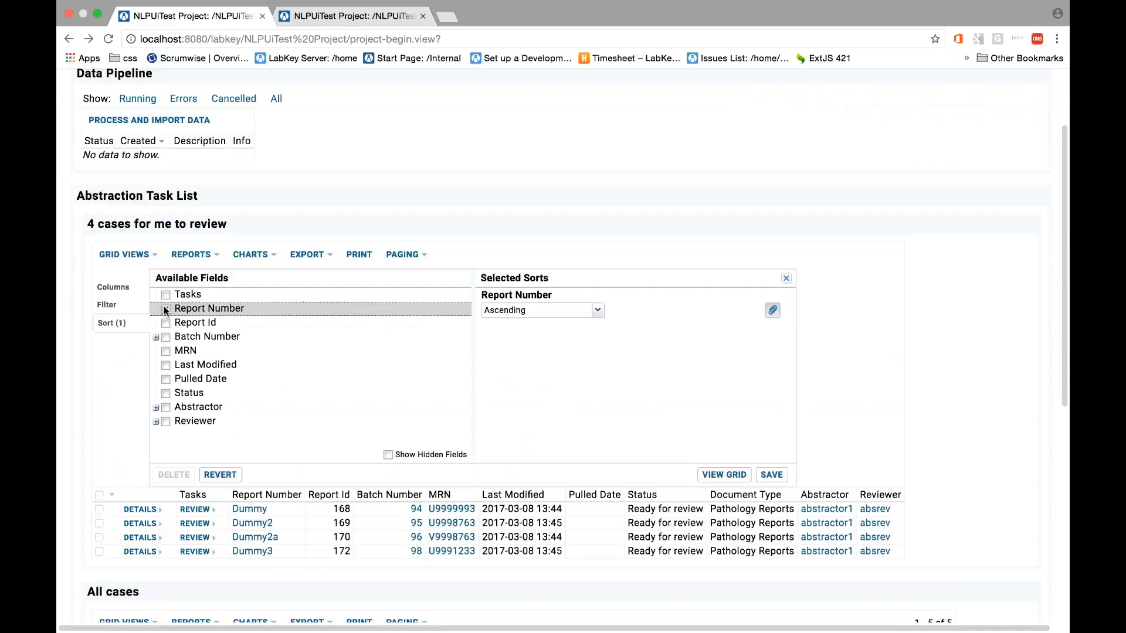
{"action": "left_click", "coordinate": [598, 312]}
{"action": "left_click", "coordinate": [549, 342]}
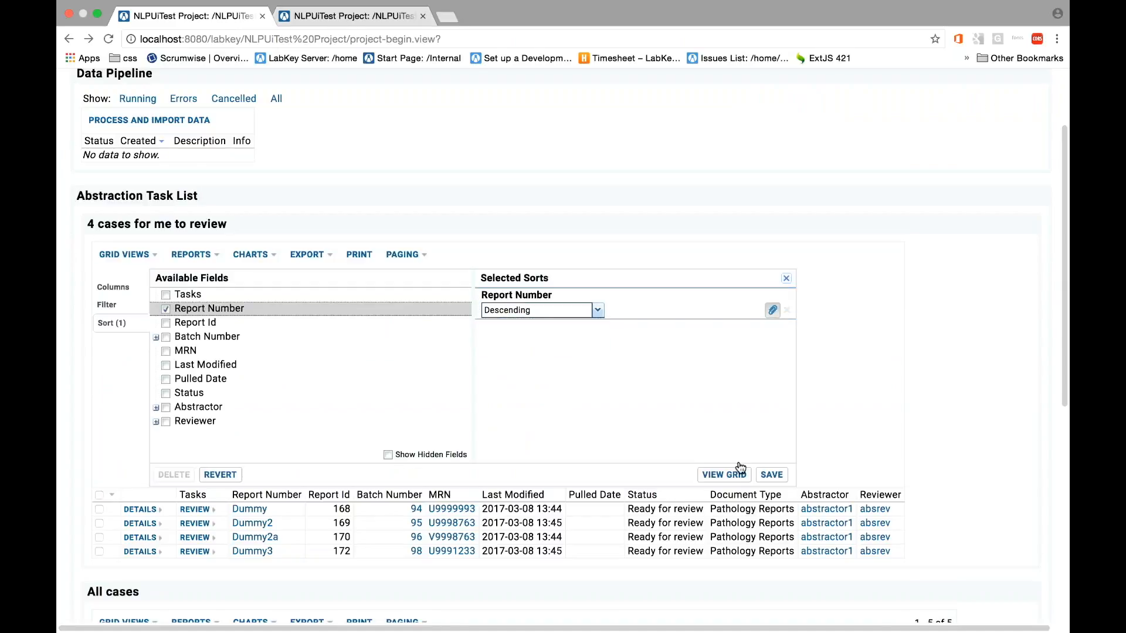
{"action": "left_click", "coordinate": [718, 475]}
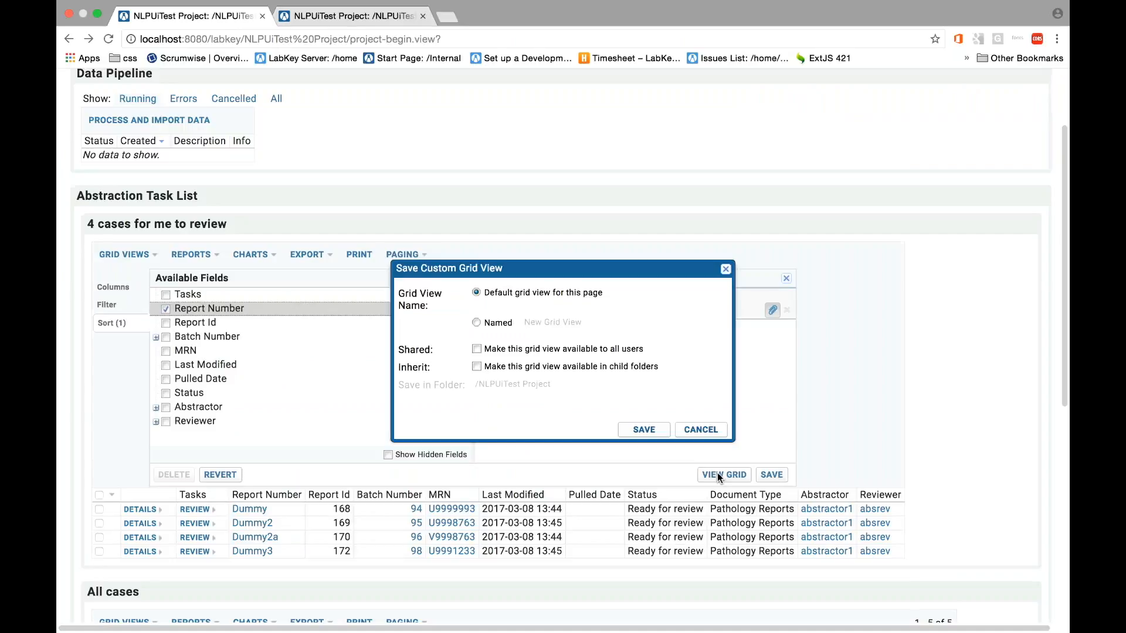
{"action": "left_click", "coordinate": [647, 432]}
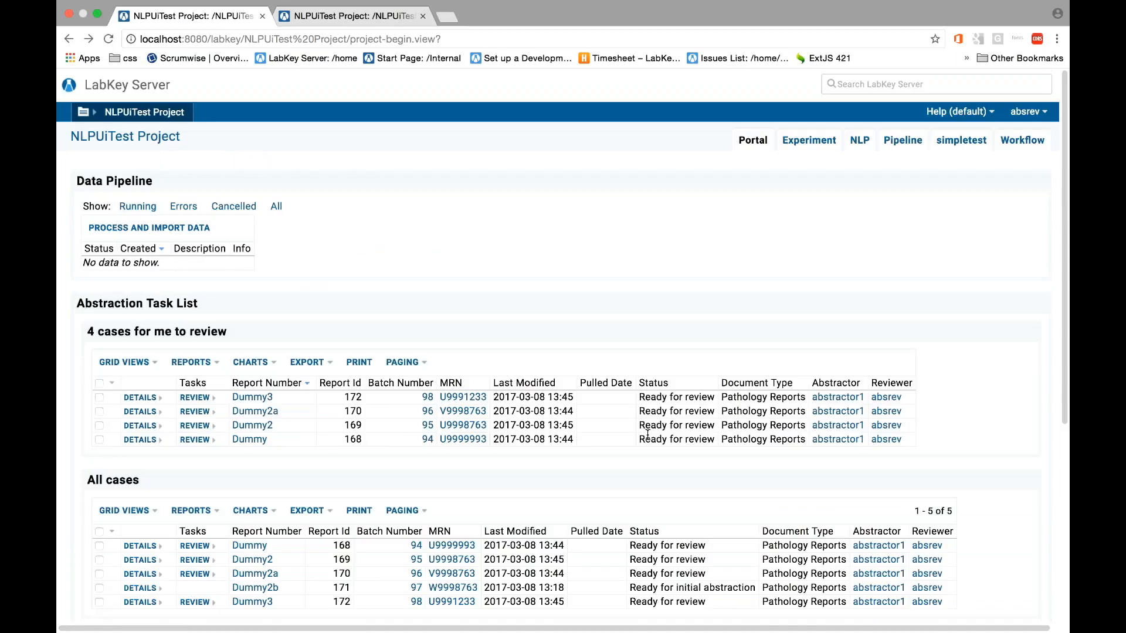
Open report Dummy2a from the cases-to-review list and approve it
{"action": "scroll", "coordinate": [410, 387], "scroll_direction": "down", "scroll_amount": 2}
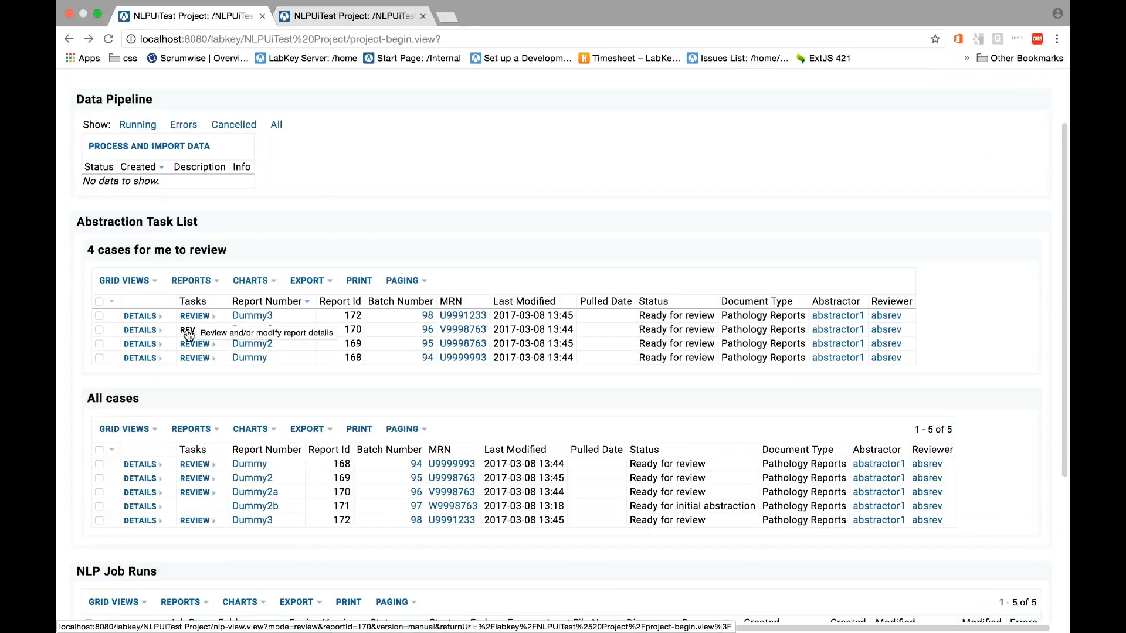
{"action": "left_click", "coordinate": [189, 332]}
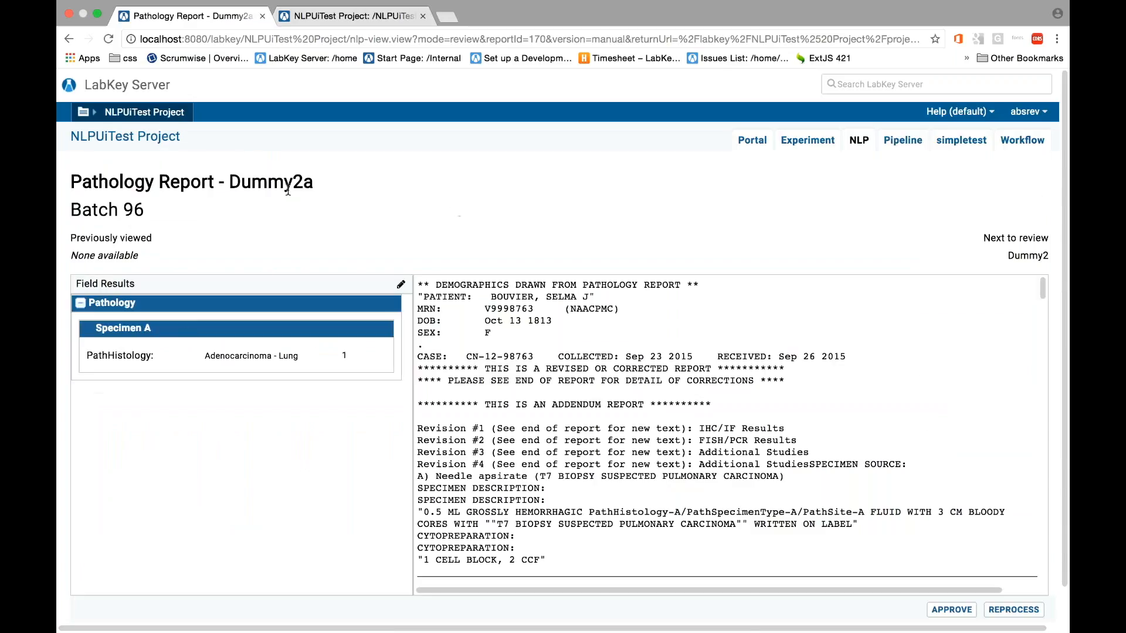
{"action": "left_click", "coordinate": [957, 611]}
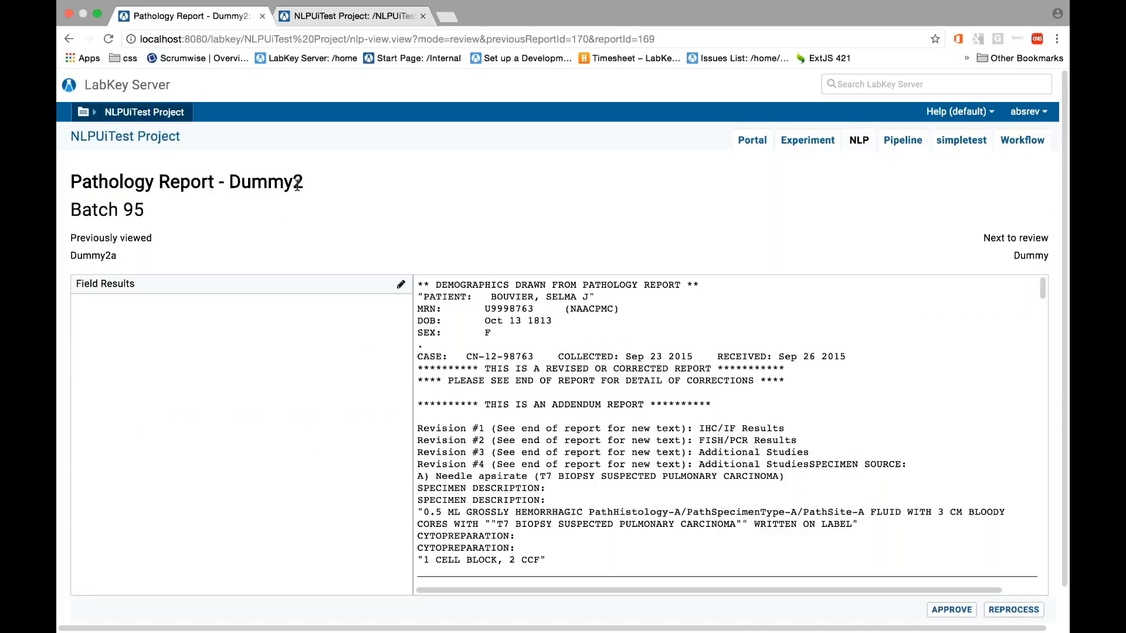
Check the sorted cases-to-review list in the other browser tab, and approve report Dummy2
{"action": "left_click", "coordinate": [318, 22]}
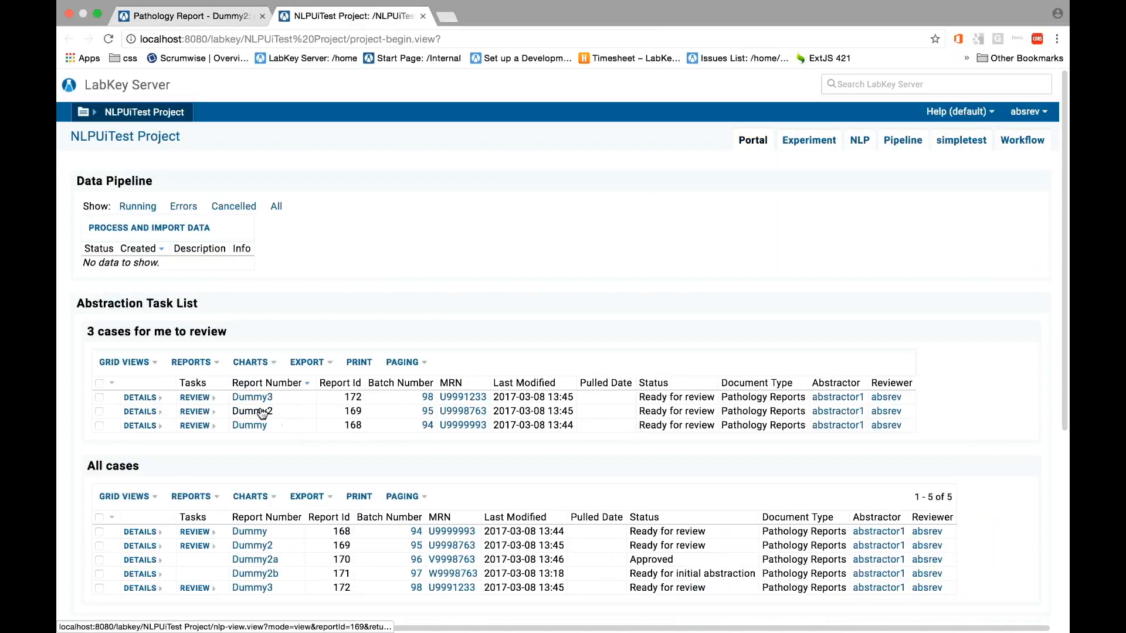
{"action": "left_click", "coordinate": [214, 22]}
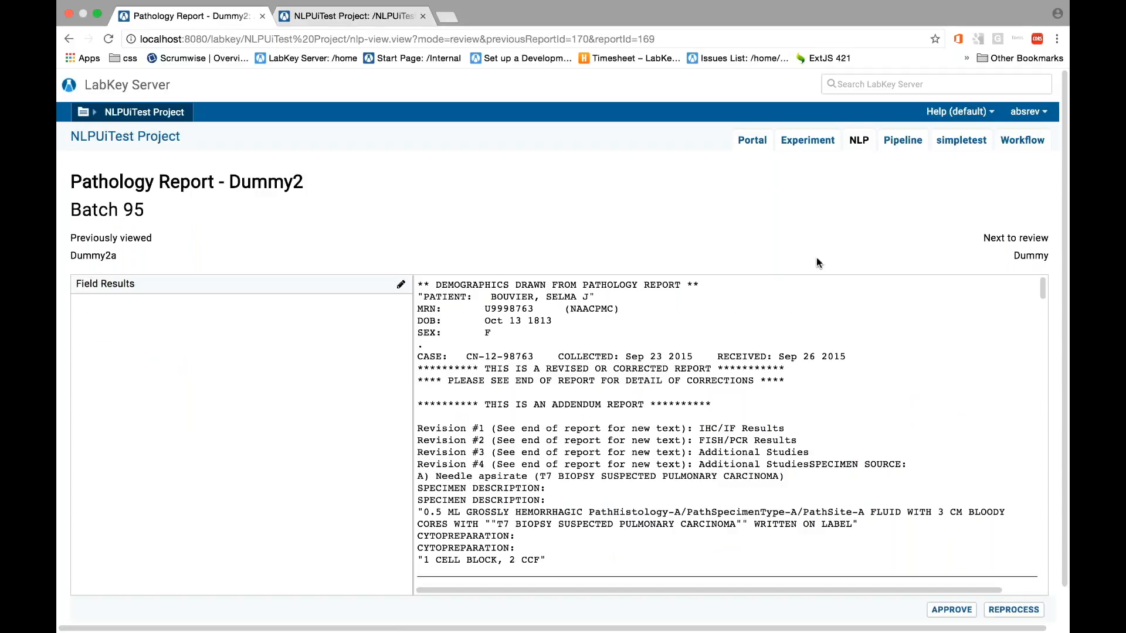
{"action": "left_click", "coordinate": [951, 610]}
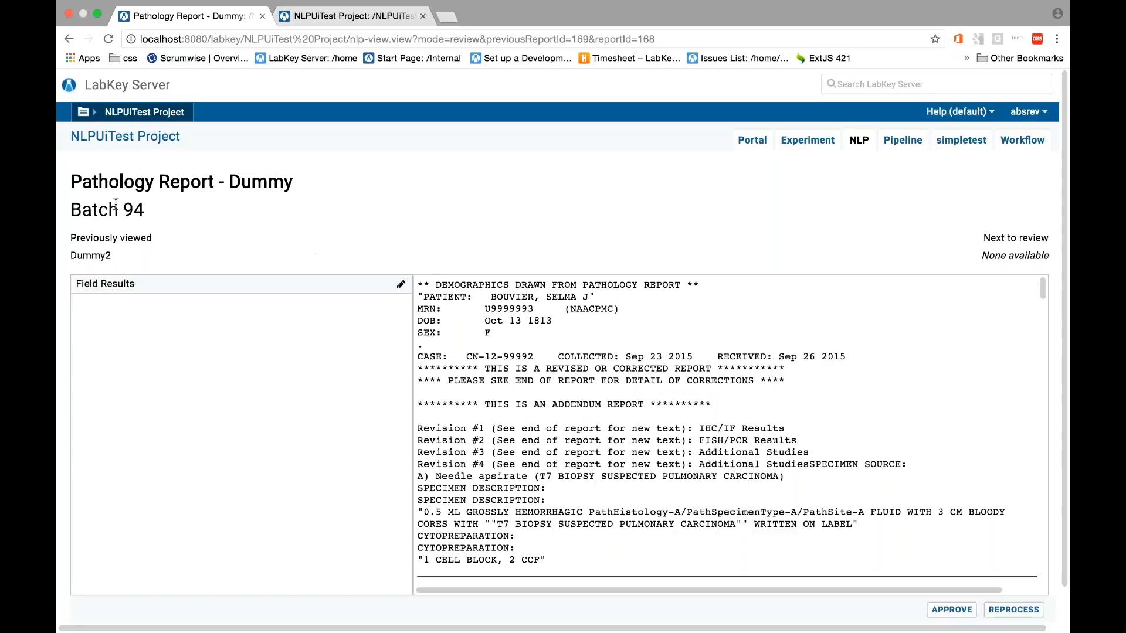
Return to the approved report Dummy2 and reopen its case for re-approval
{"action": "left_click", "coordinate": [68, 40]}
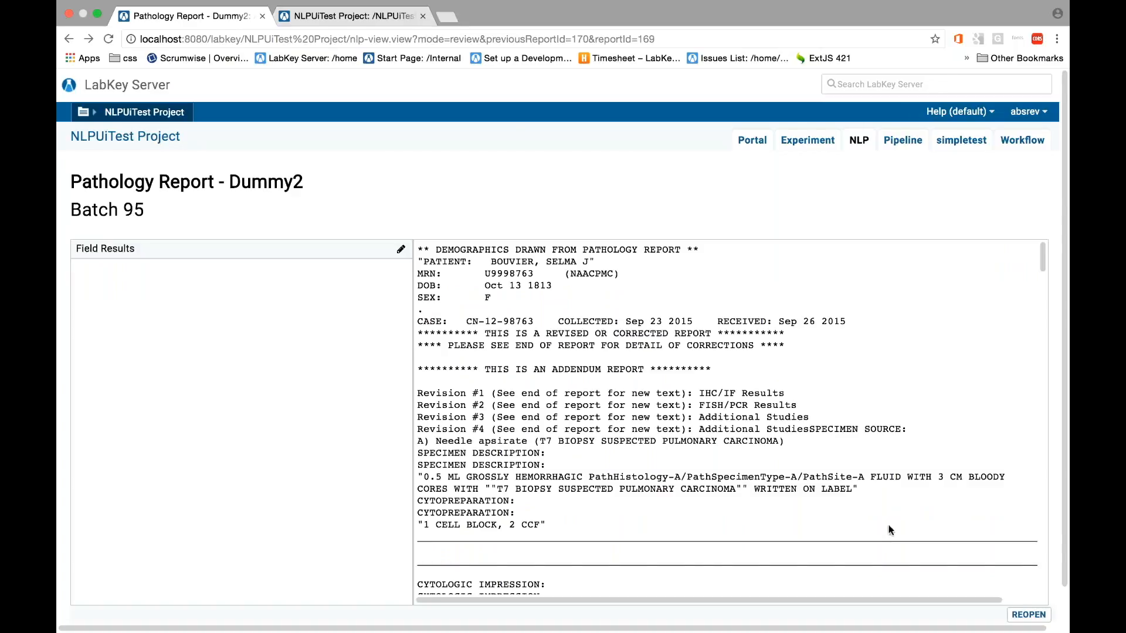
{"action": "scroll", "coordinate": [890, 529], "scroll_direction": "down", "scroll_amount": 1}
{"action": "scroll", "coordinate": [915, 529], "scroll_direction": "up", "scroll_amount": 1}
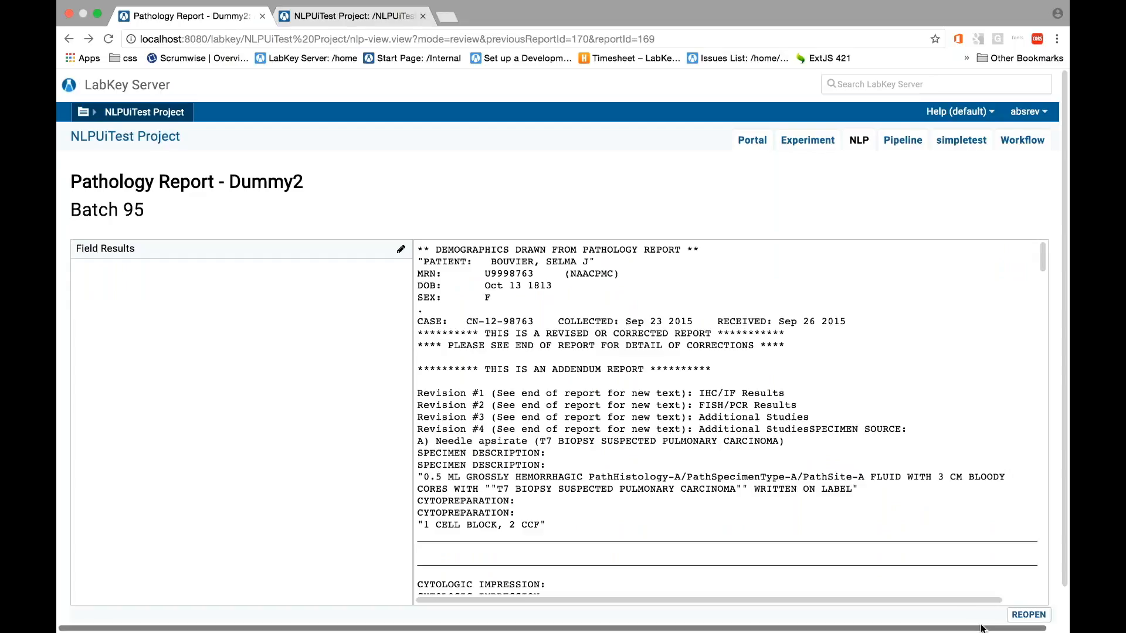
{"action": "left_click", "coordinate": [1033, 617]}
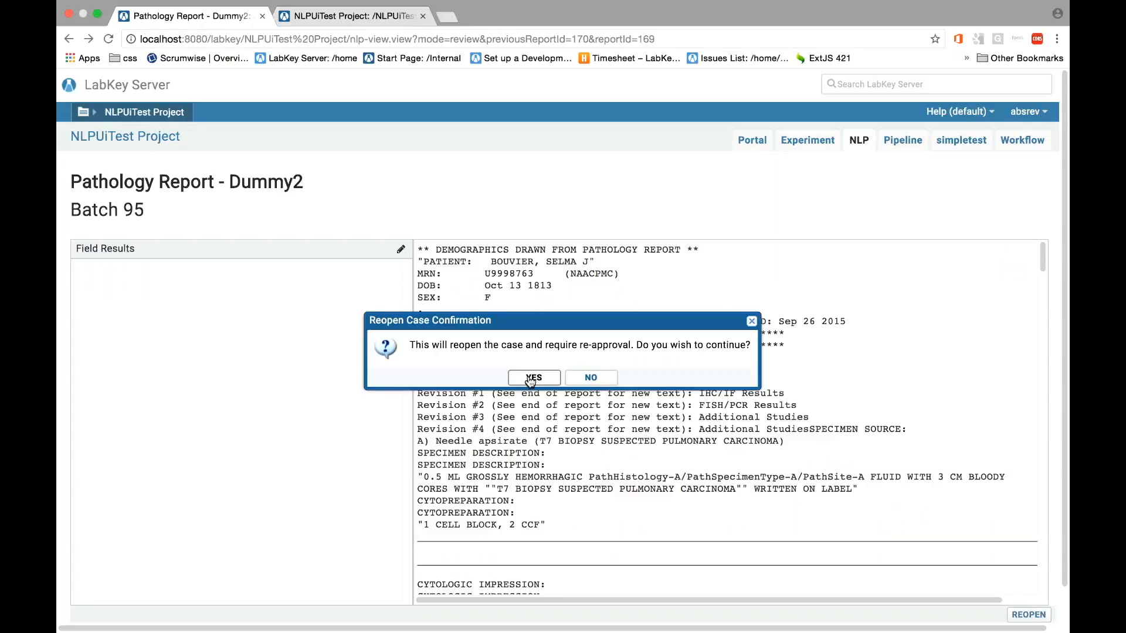
{"action": "left_click", "coordinate": [532, 378]}
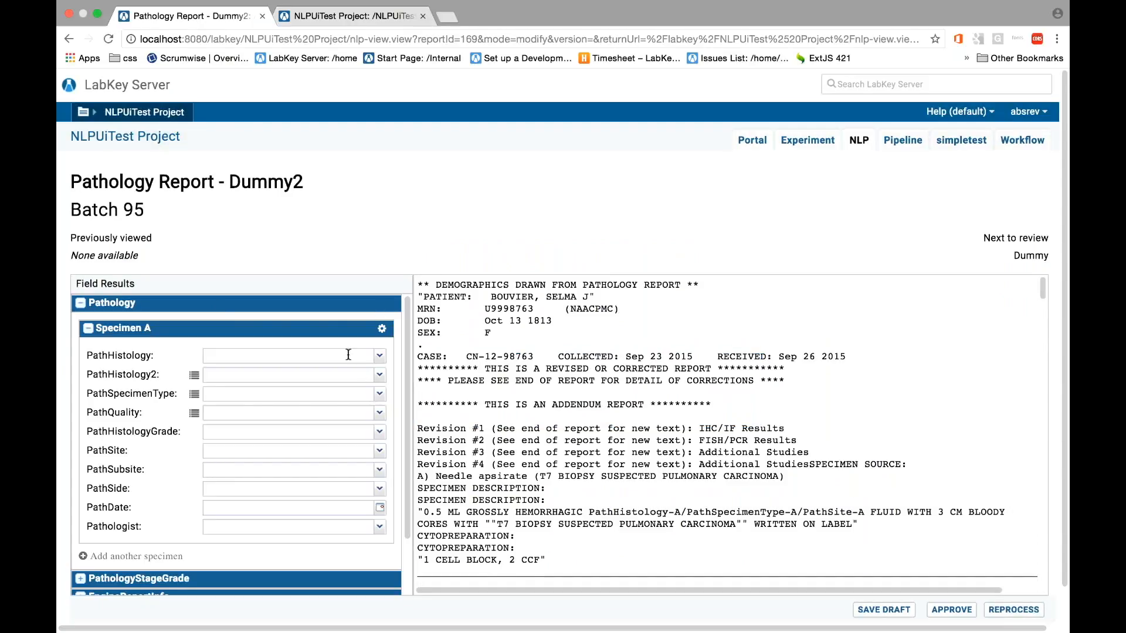
Set PathHistology to Adenocarcinoma - Lung for Specimen A of Dummy2, and approve reports Dummy2 and Dummy
{"action": "left_click", "coordinate": [379, 356]}
{"action": "left_click", "coordinate": [275, 366]}
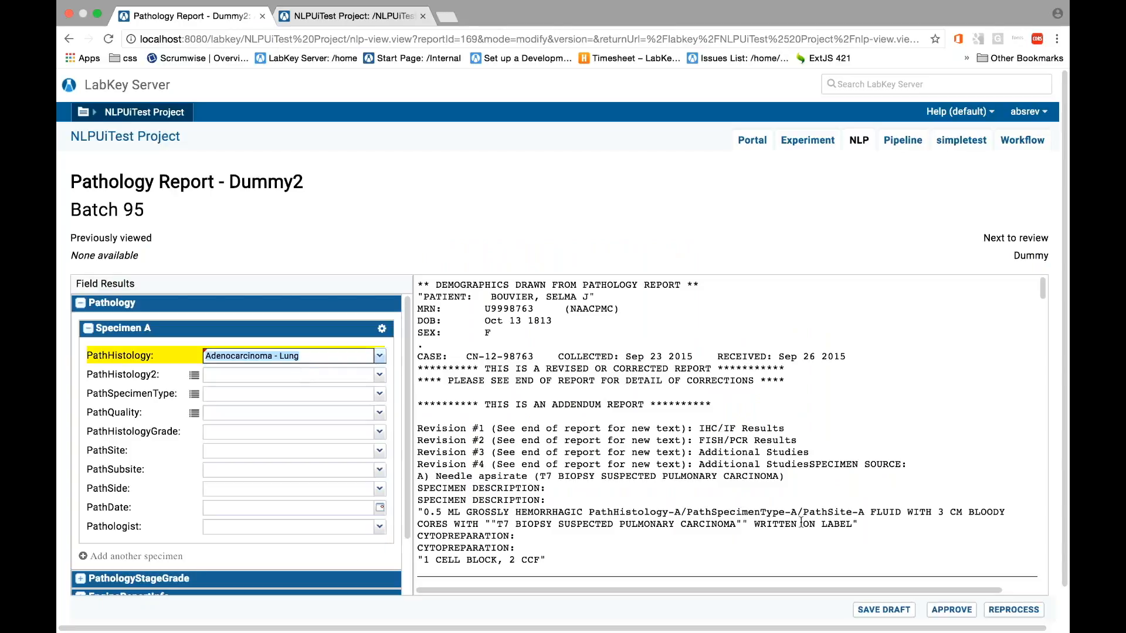
{"action": "left_click", "coordinate": [953, 610]}
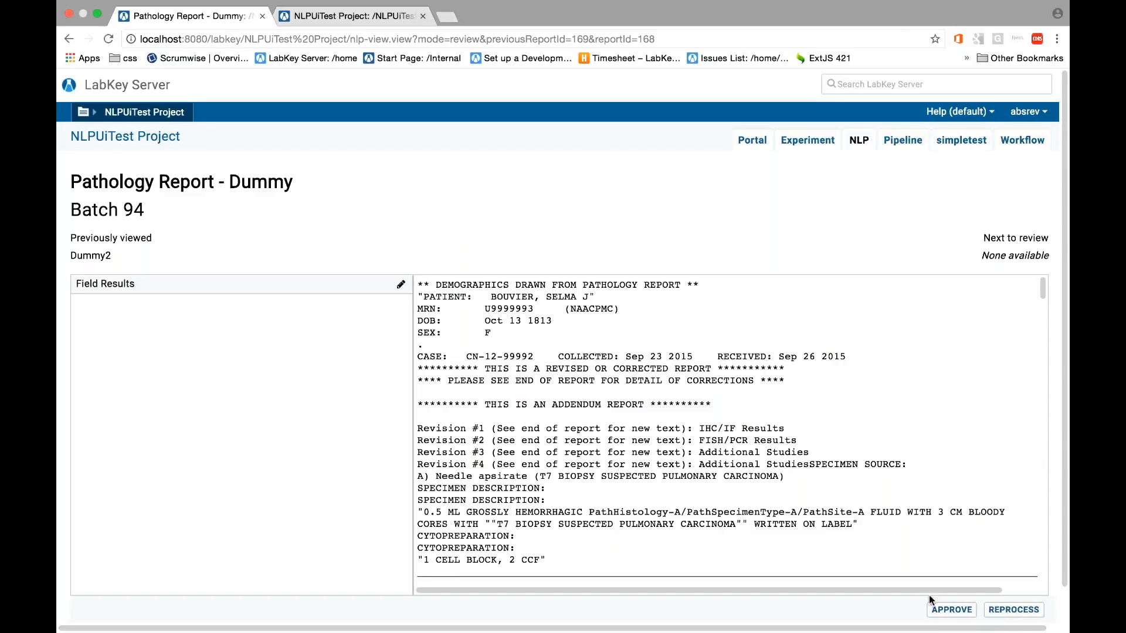
{"action": "left_click", "coordinate": [951, 610]}
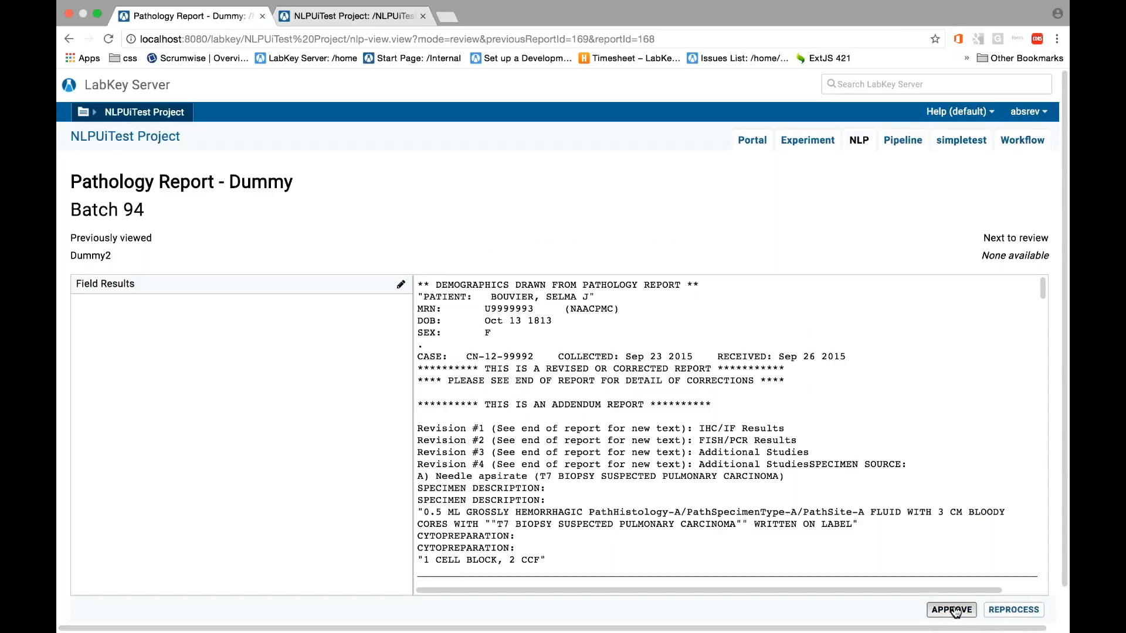